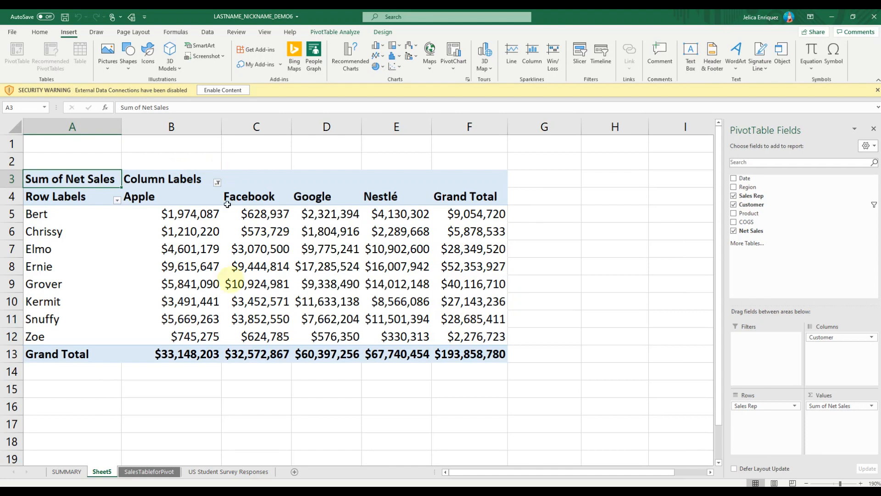
Create a pivot table on a new worksheet from the US Student Survey Responses data
click(236, 475)
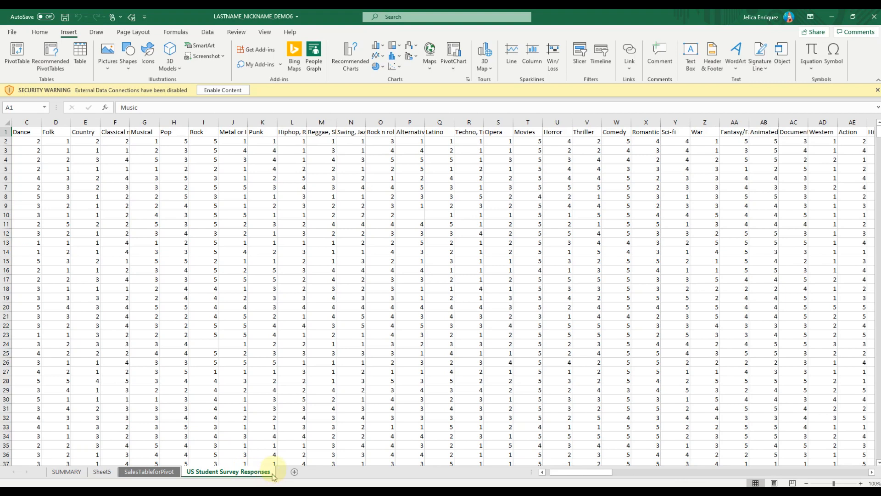
mouse_move(574, 475)
mouse_down()
mouse_move(730, 474)
mouse_move(565, 482)
mouse_up()
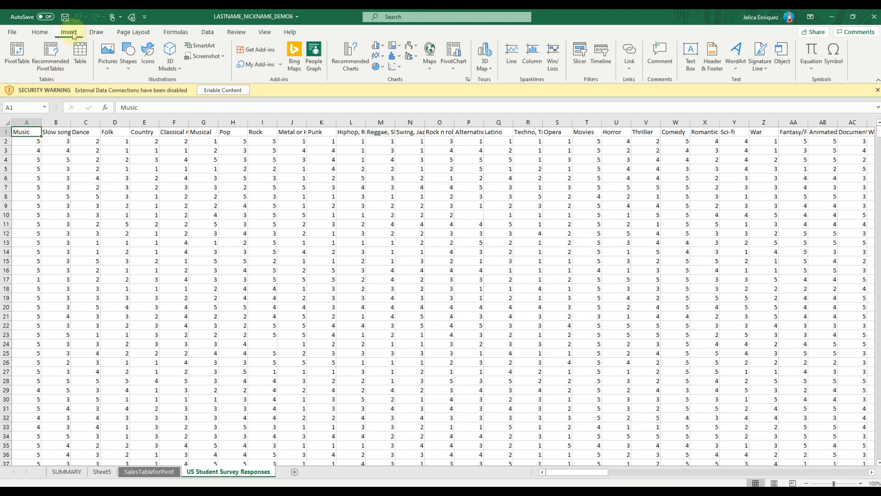
click(25, 69)
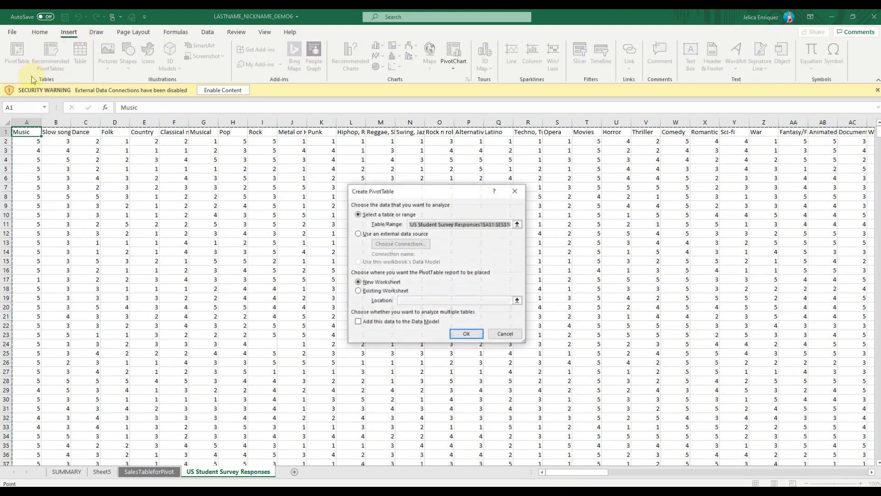
click(466, 334)
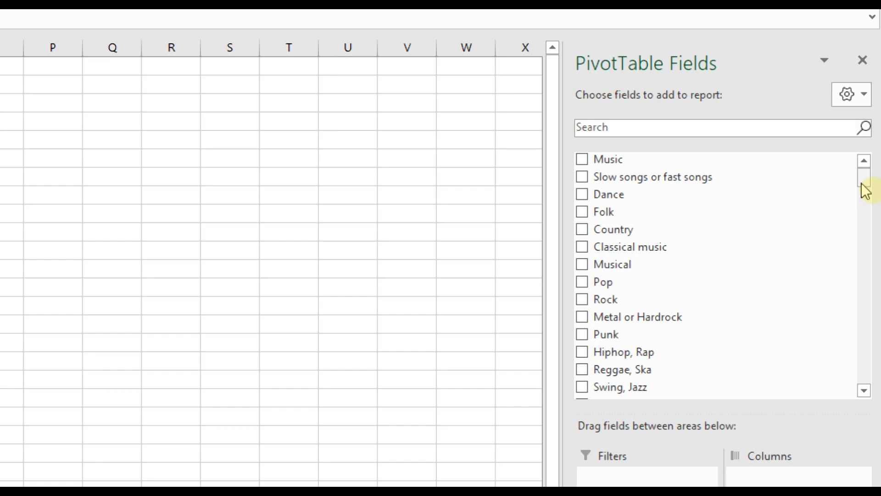
Lay out the pivot table with Age as rows, Education as columns and the count of Education as values
drag(866, 190, 870, 375)
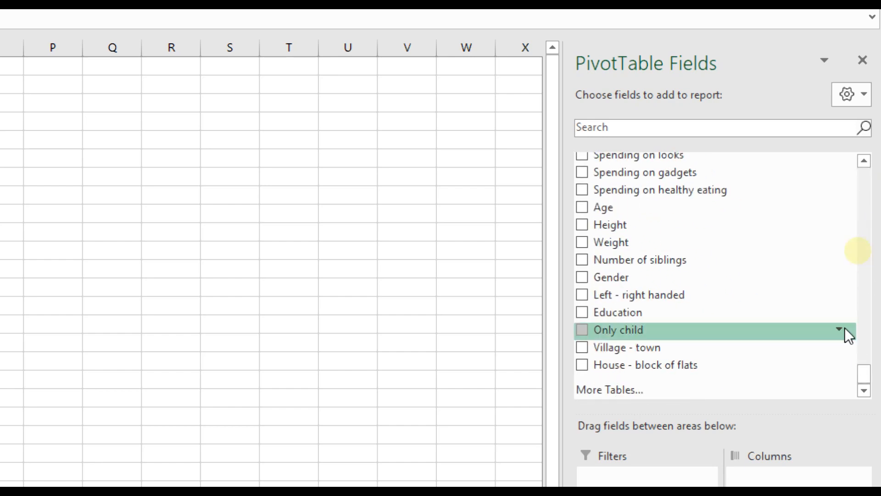
click(586, 208)
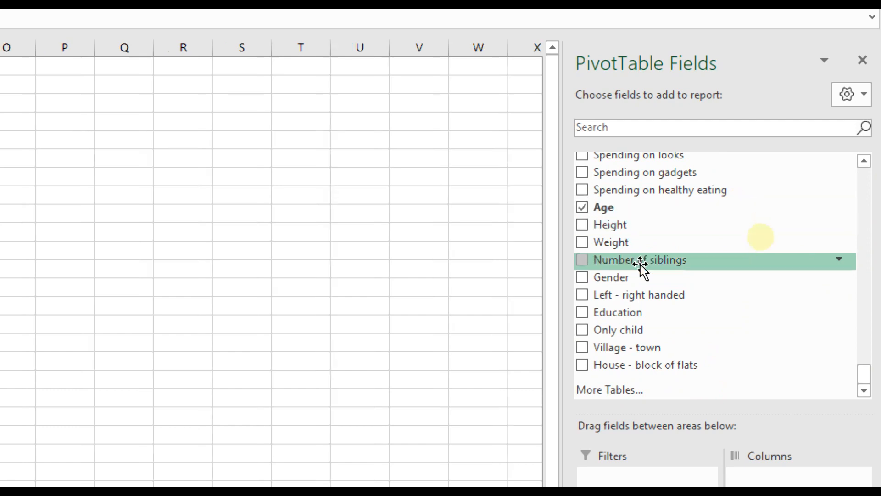
click(582, 313)
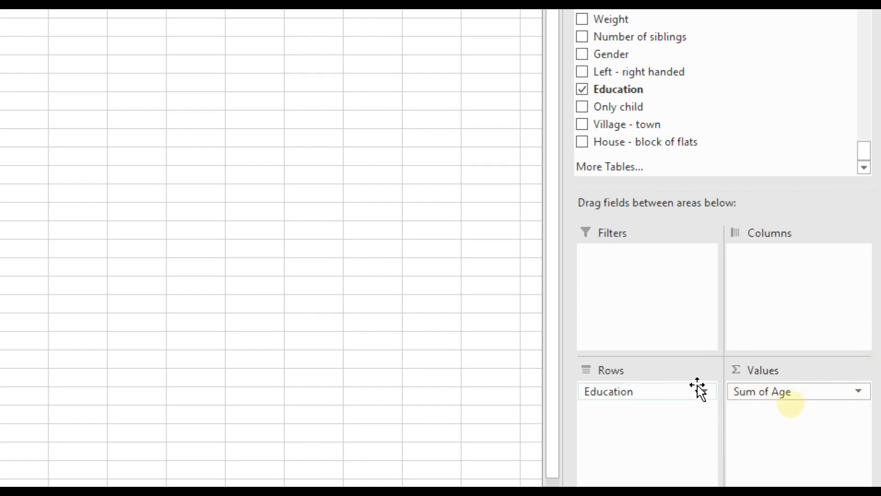
drag(668, 393, 791, 280)
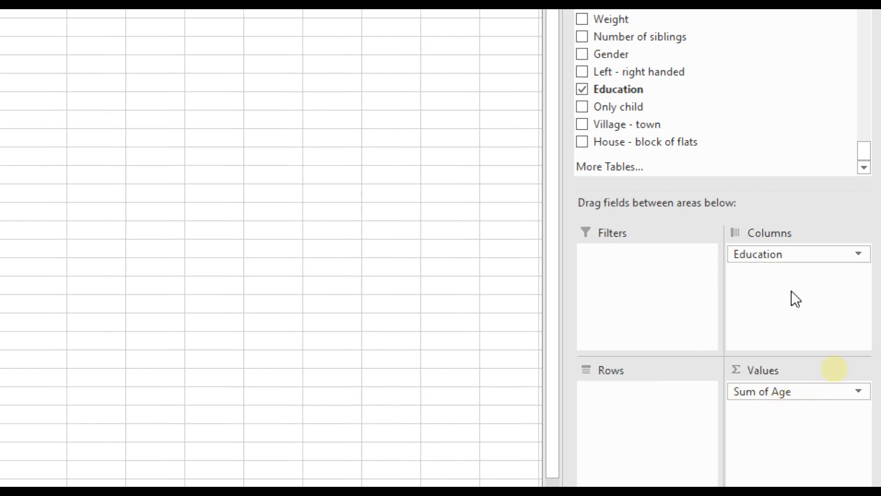
click(812, 392)
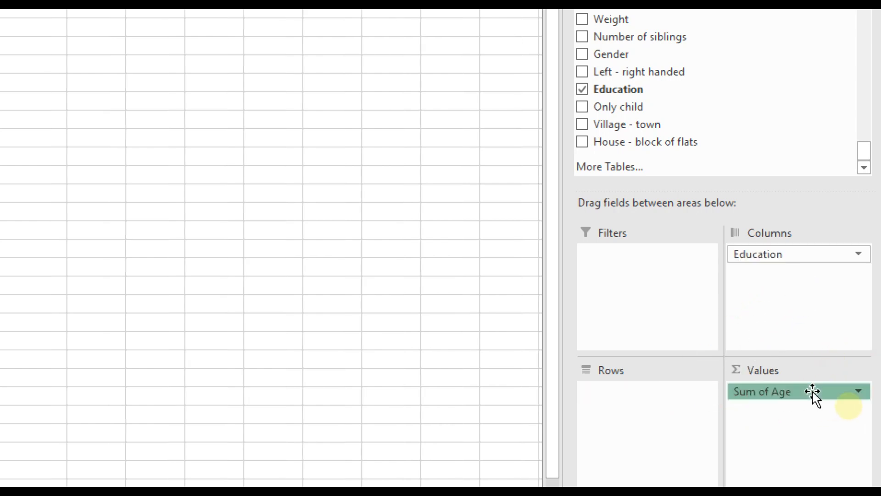
drag(812, 393, 648, 399)
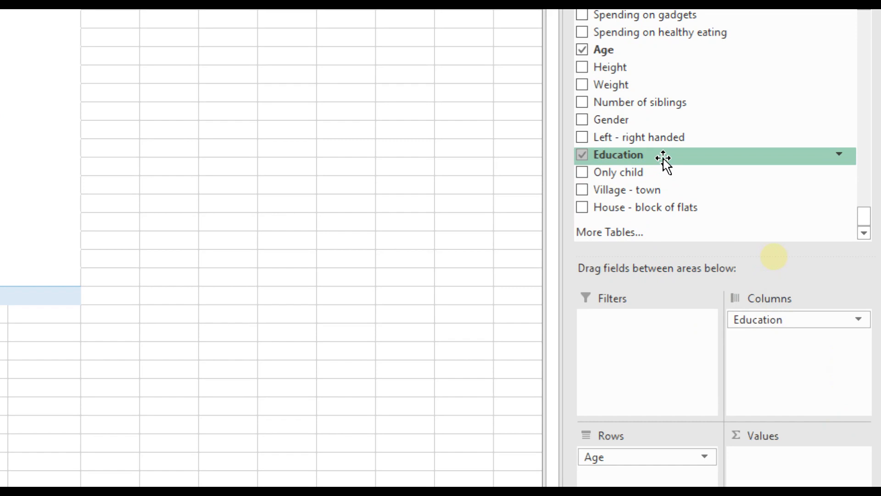
drag(664, 159, 825, 473)
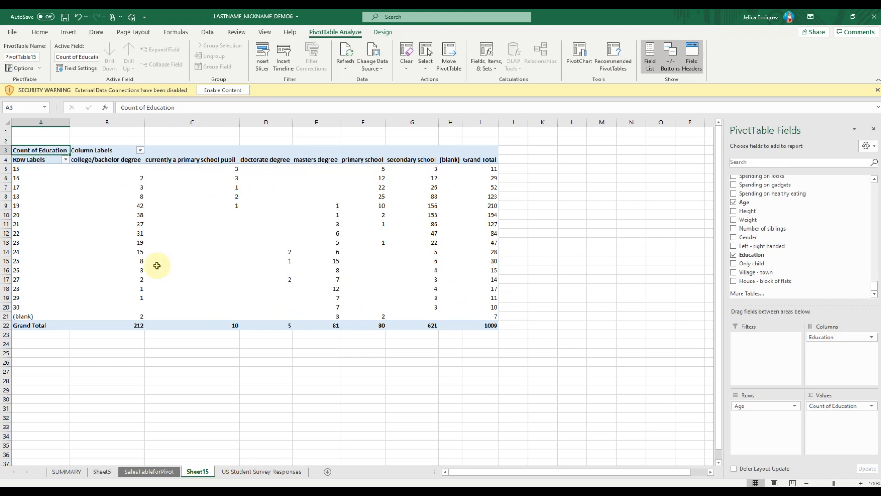
click(128, 171)
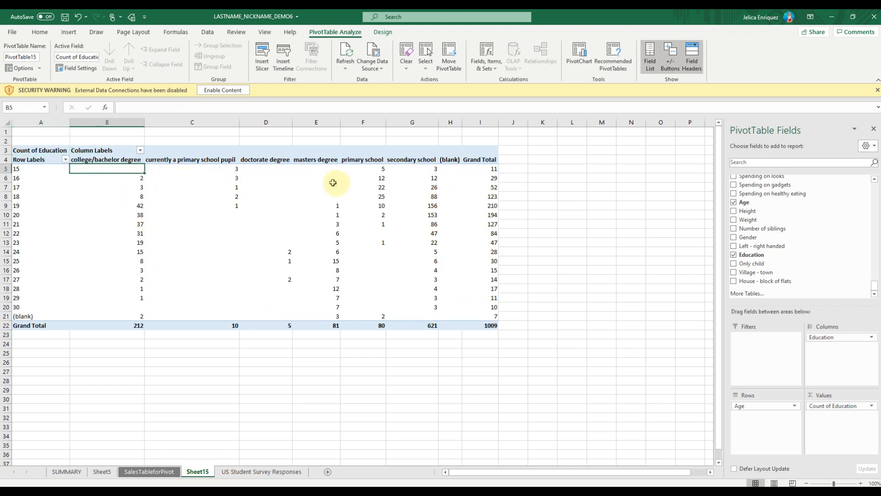
click(331, 178)
click(325, 194)
click(281, 177)
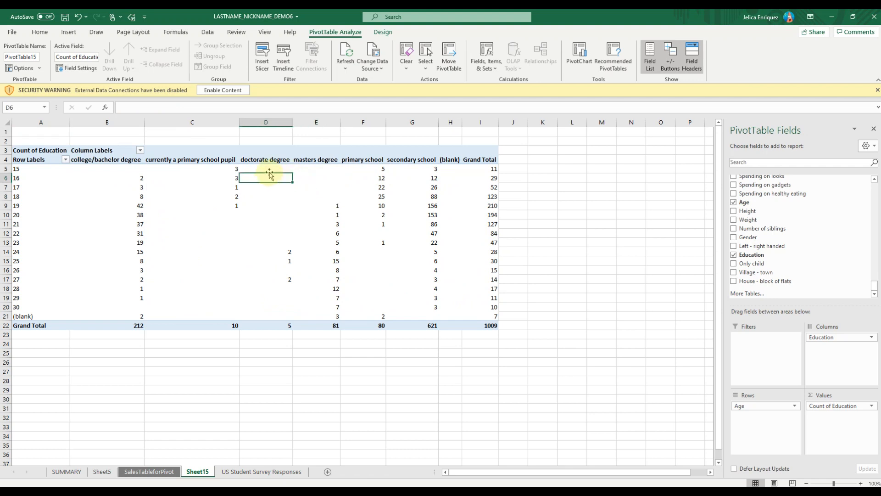
click(177, 170)
Name the pivot table CrossTabulation and set its empty cells to show 0
click(134, 169)
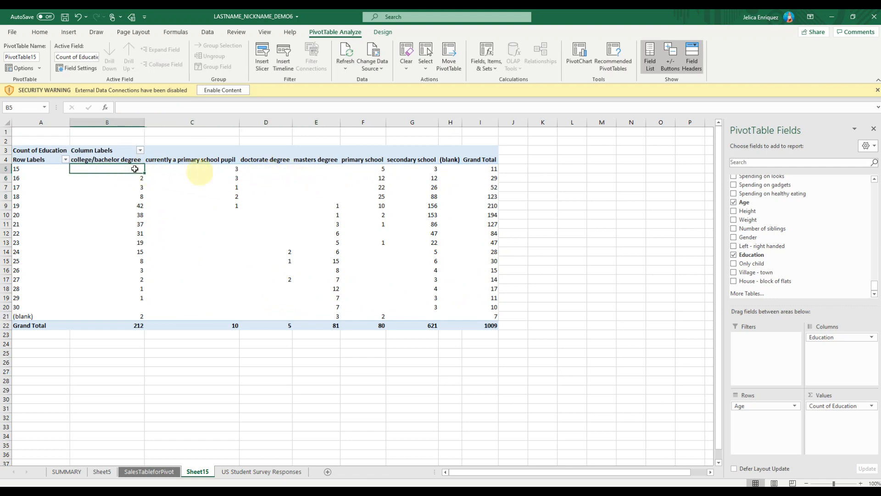
right_click(135, 170)
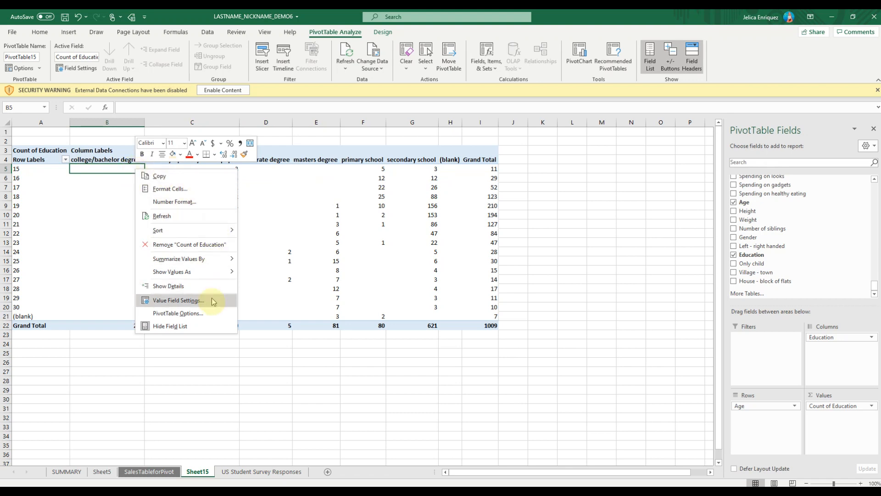
click(213, 315)
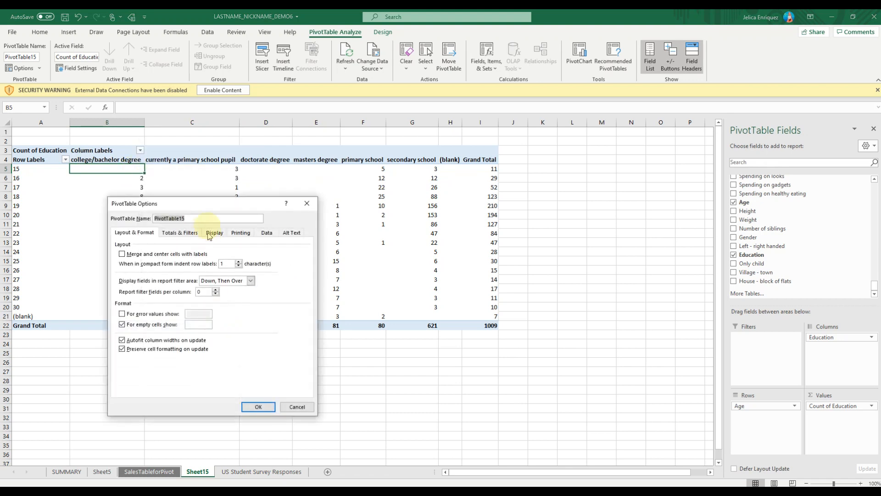
drag(205, 210, 256, 213)
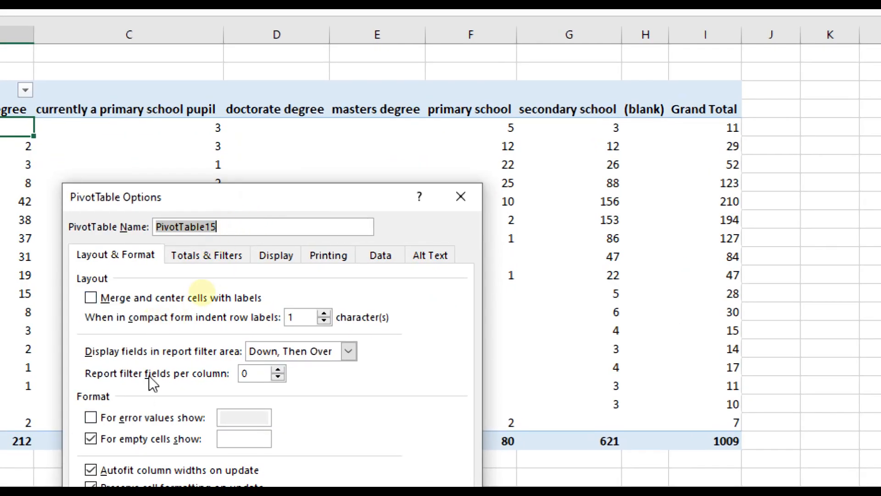
text(Cross)
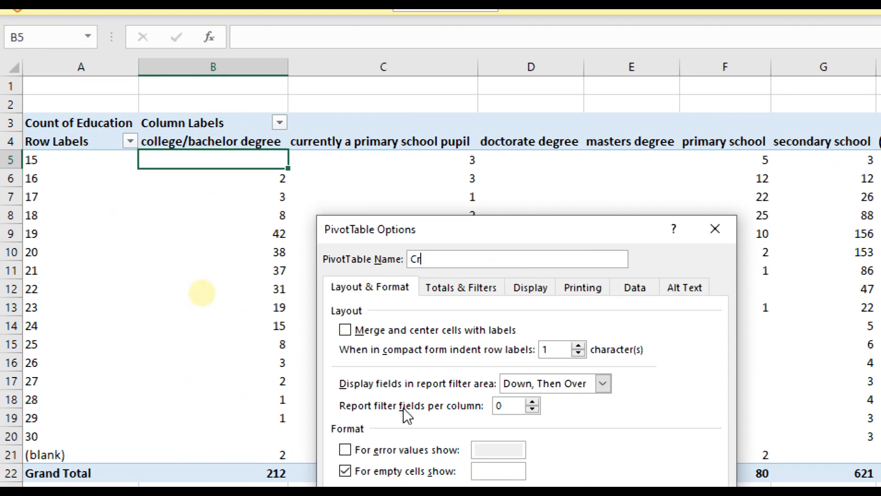
text(Tabulation)
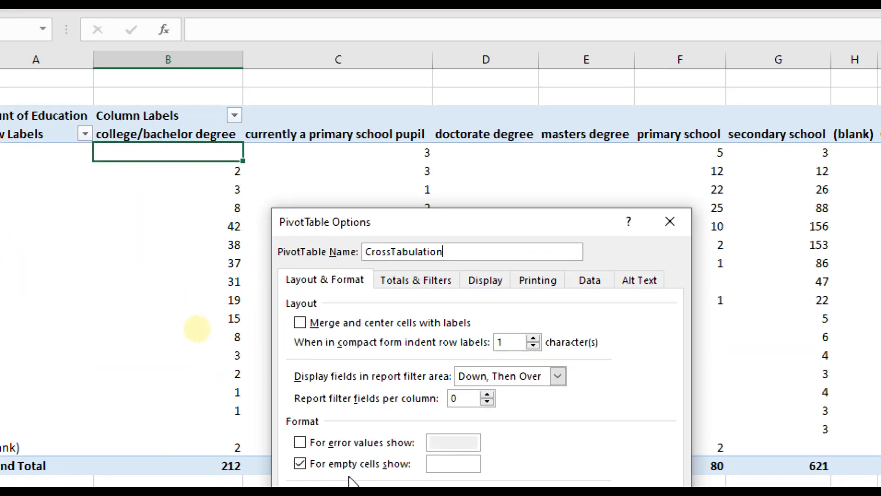
click(439, 468)
text(0)
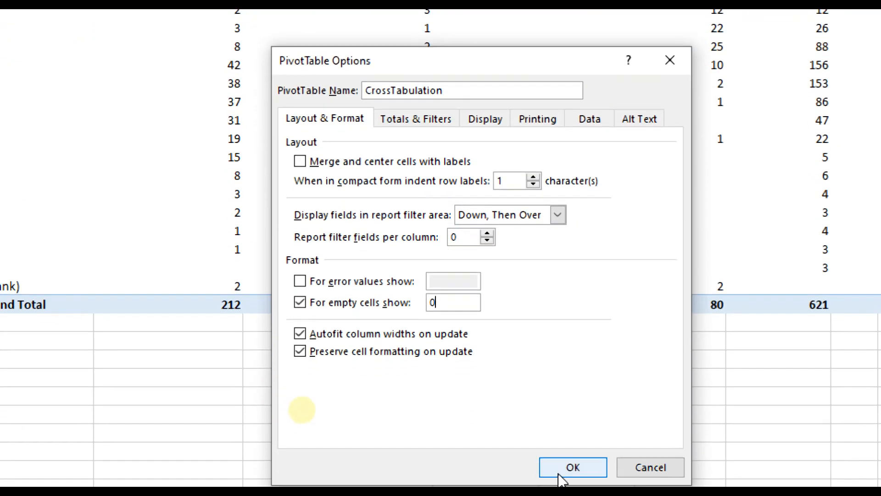
click(579, 435)
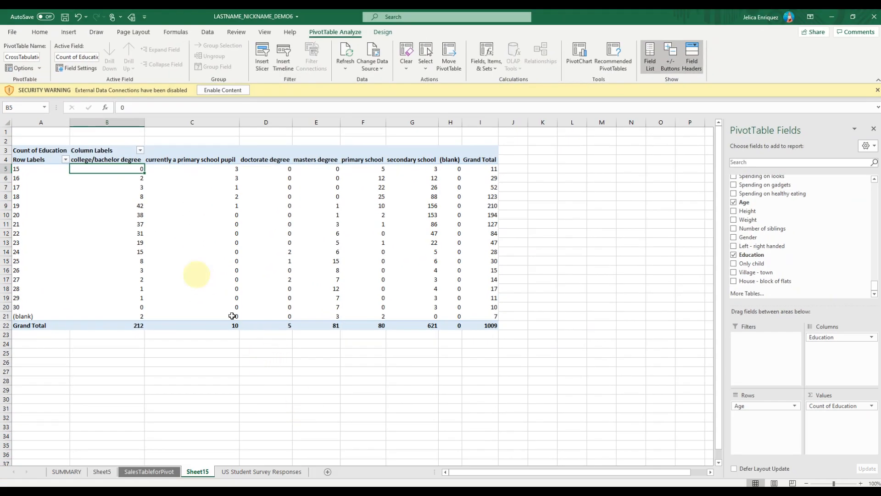
drag(114, 169, 479, 312)
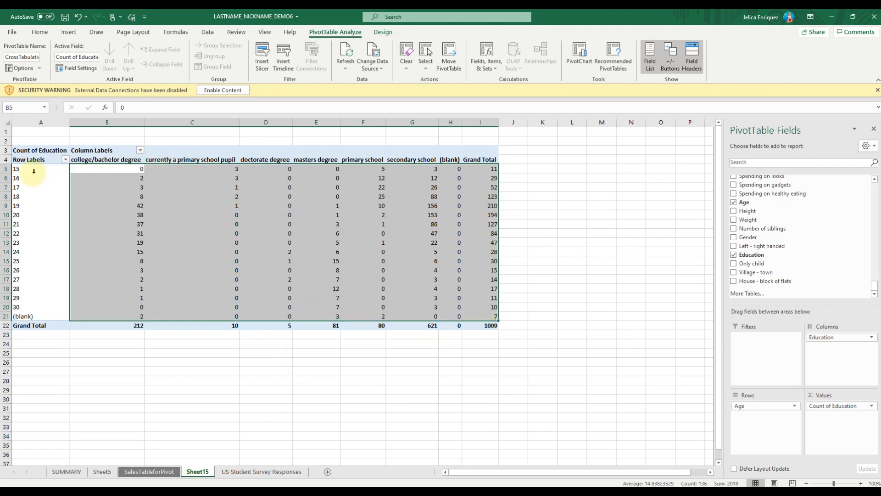
click(29, 170)
click(24, 180)
click(83, 161)
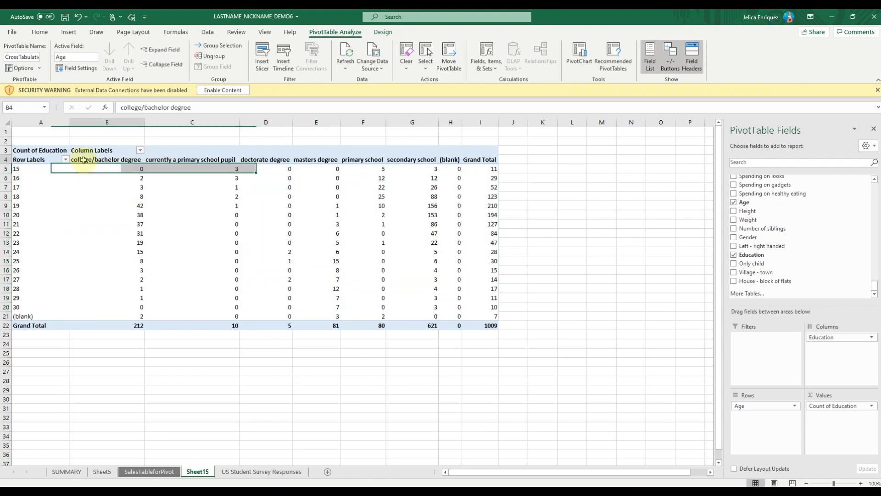
click(160, 161)
click(255, 161)
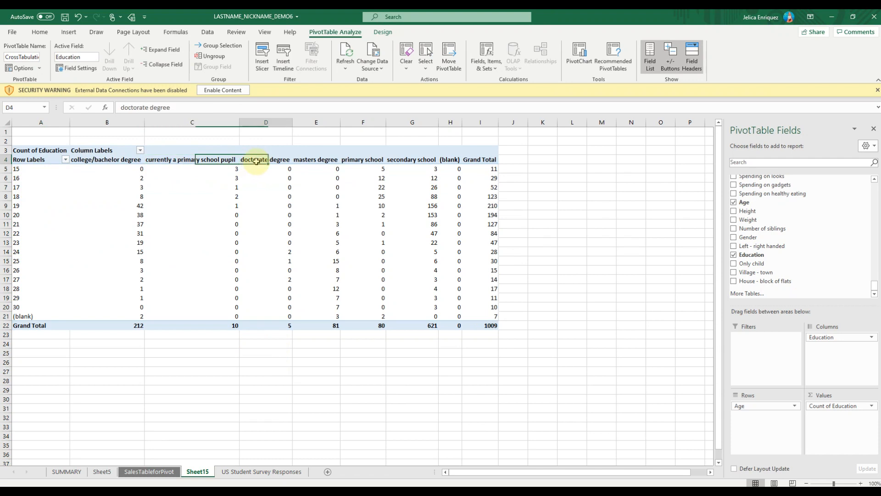
click(317, 160)
Group the pivot table's Age row labels in intervals of 5
click(45, 173)
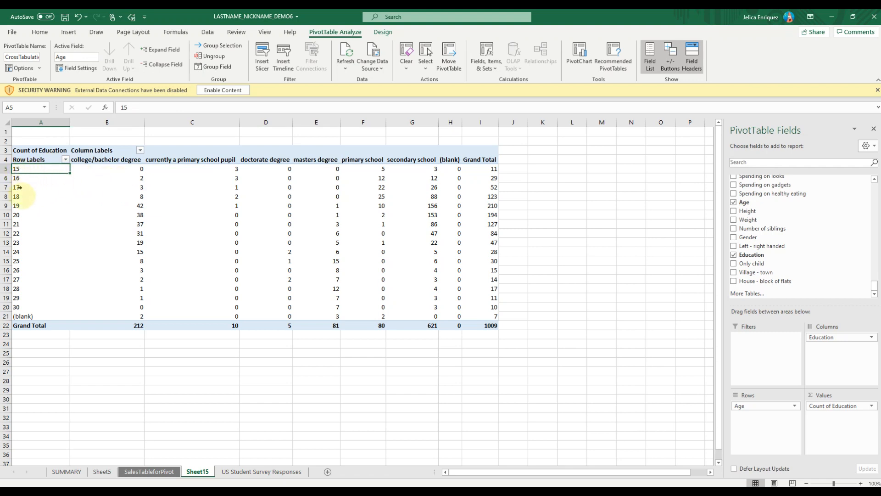
right_click(36, 166)
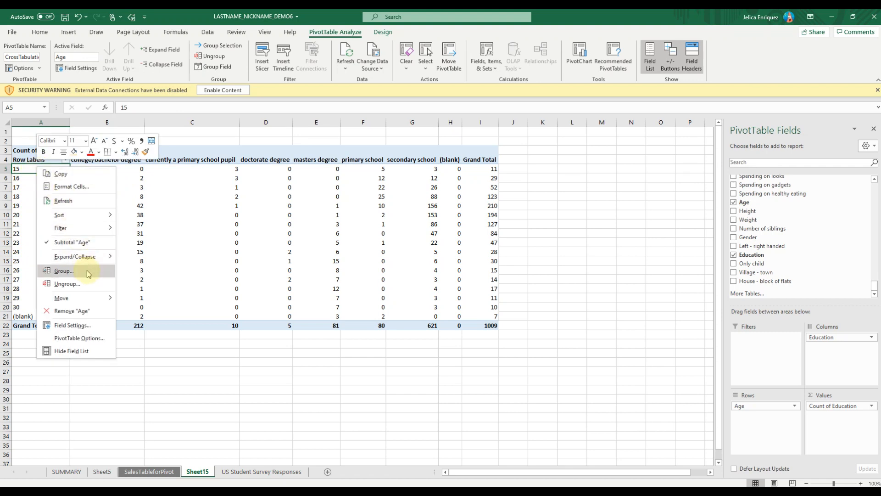
click(59, 270)
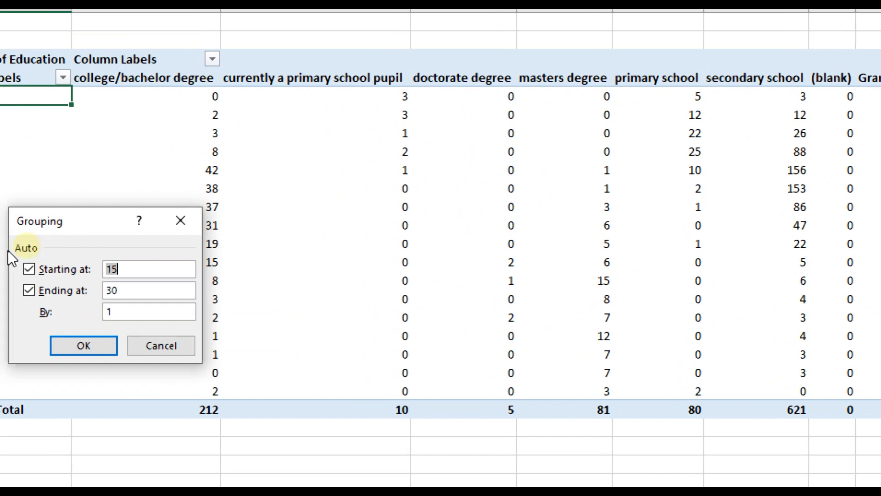
drag(33, 224, 77, 215)
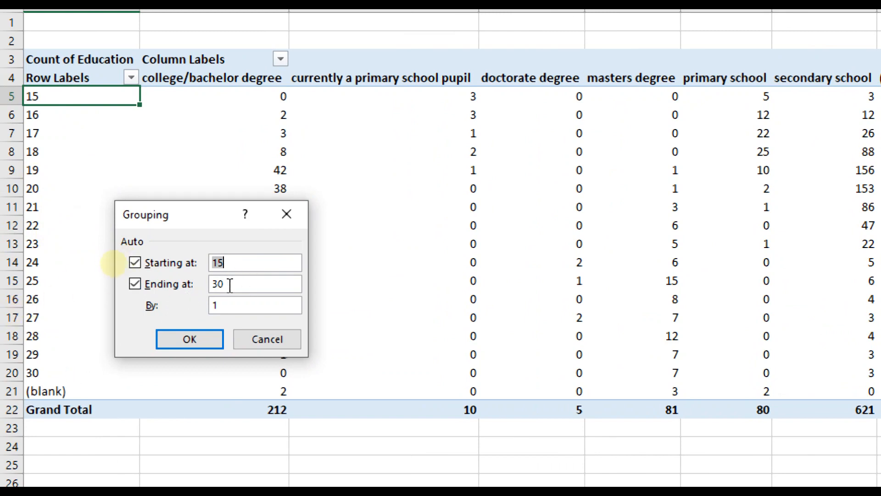
double_click(226, 307)
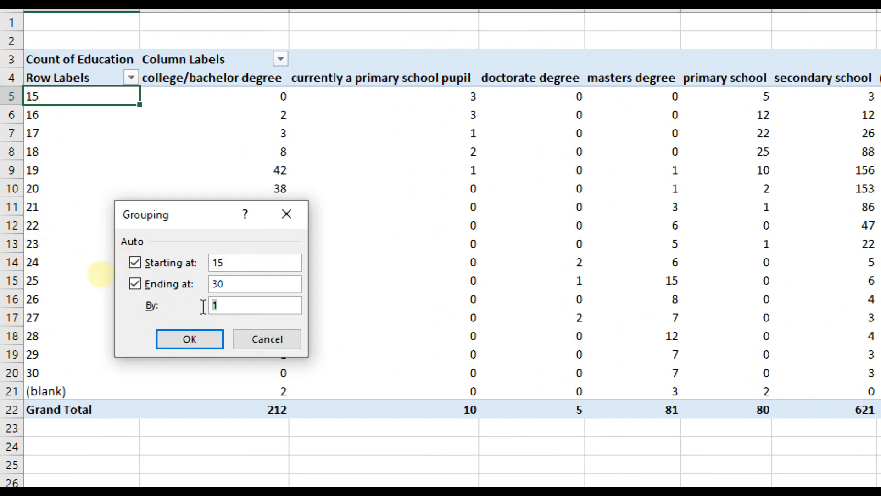
text(5)
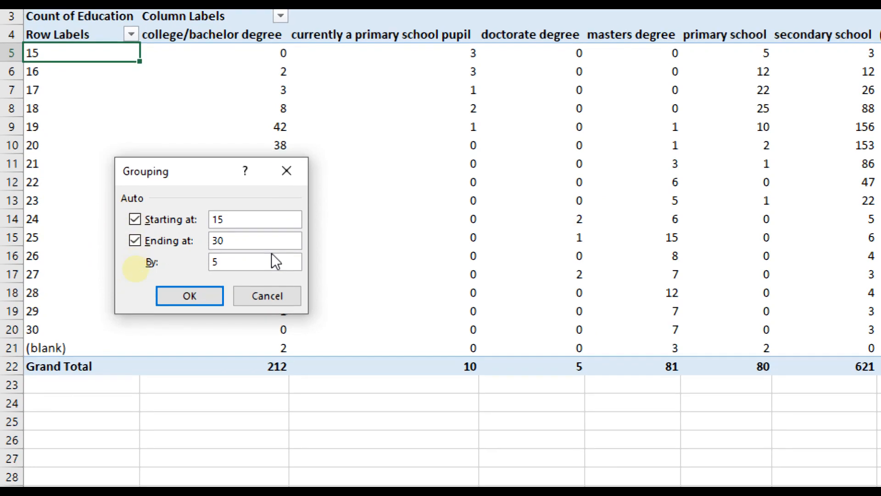
click(204, 340)
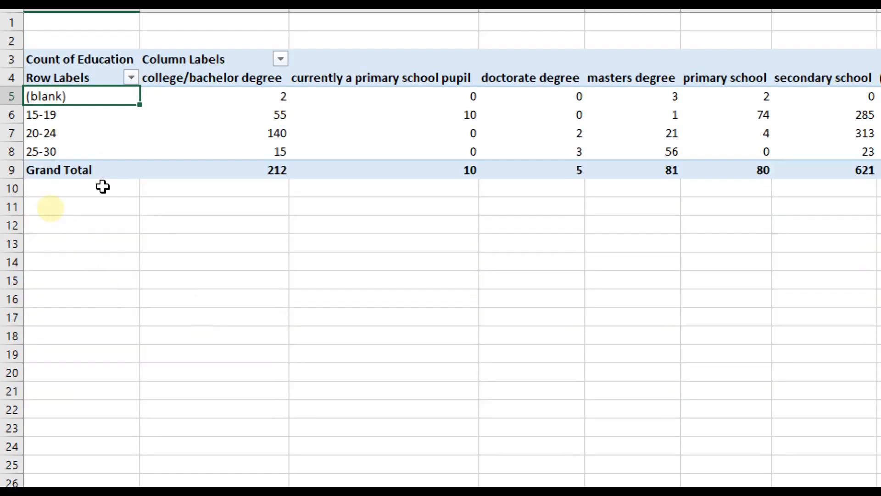
click(71, 119)
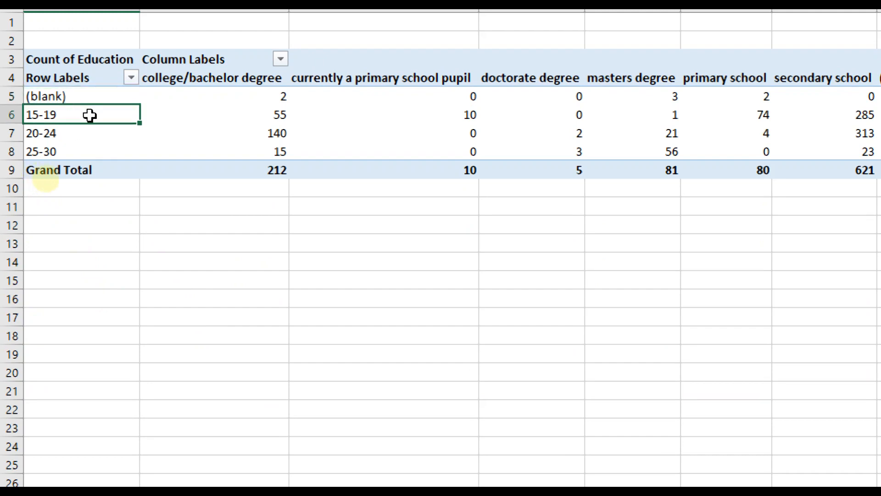
click(74, 134)
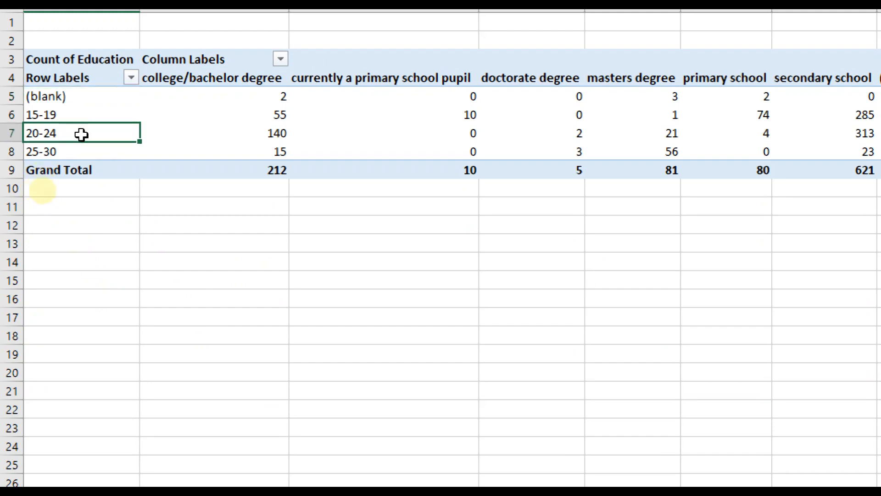
click(86, 151)
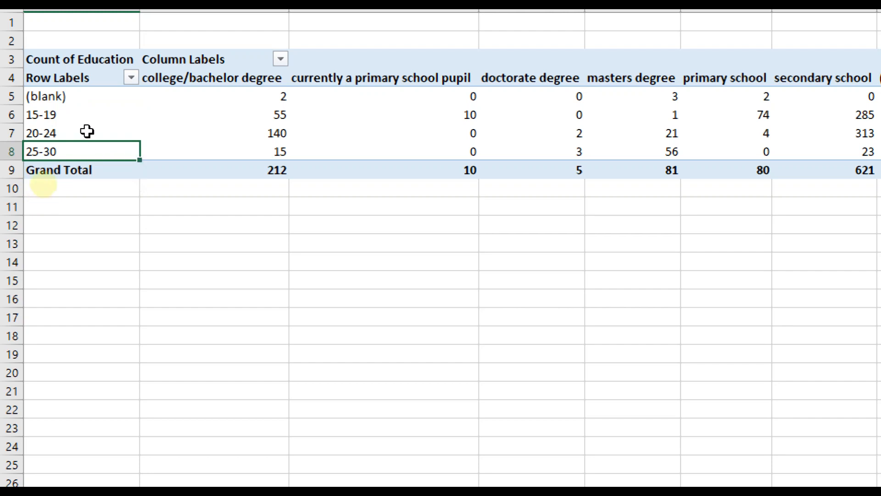
click(86, 101)
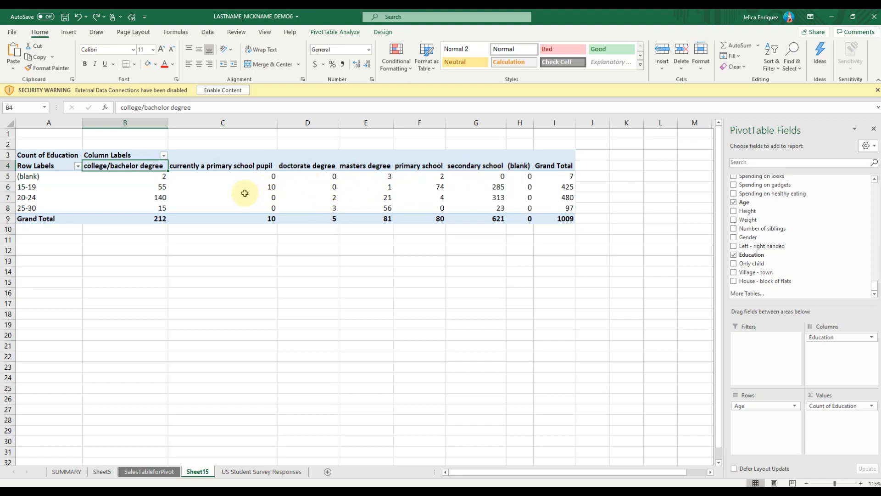
scroll(244, 193, up, 2)
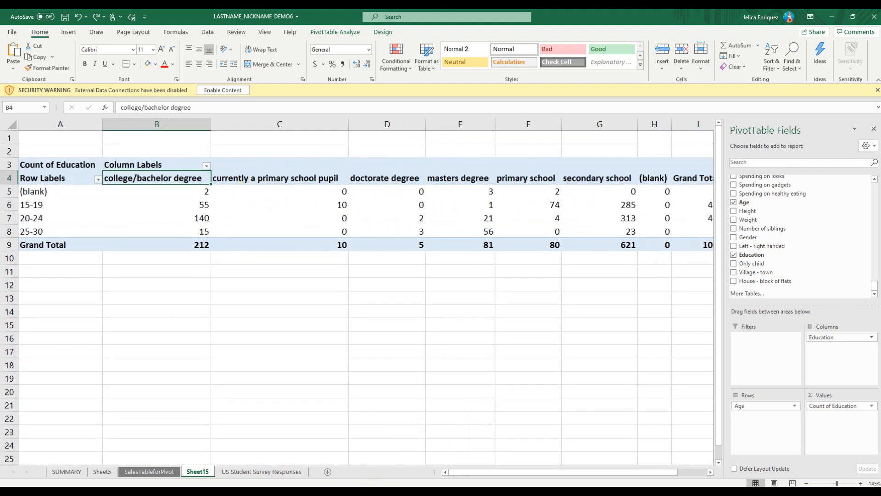
Switch to the Notepad list and review the intended order of the seven education levels, then return to the Excel pivot table
key(alt+Tab)
drag(338, 250, 356, 222)
click(137, 245)
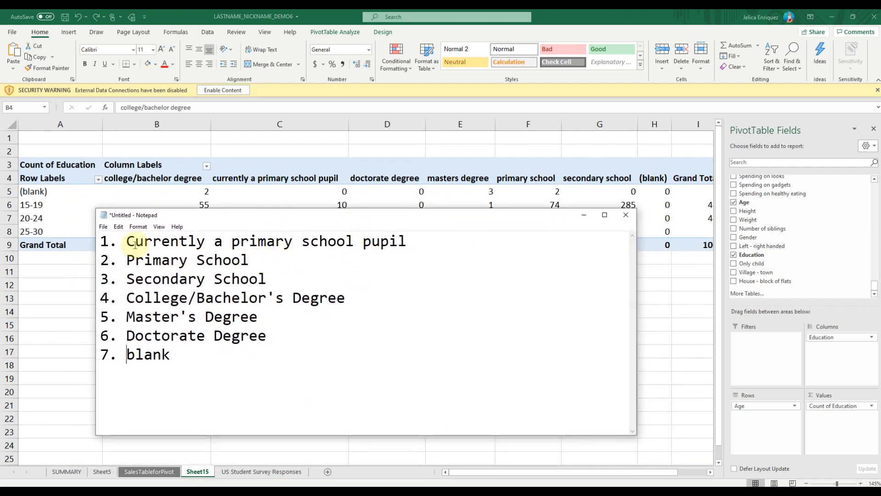
drag(128, 242, 403, 242)
drag(127, 260, 248, 260)
drag(128, 278, 266, 278)
drag(127, 298, 346, 297)
drag(128, 317, 240, 317)
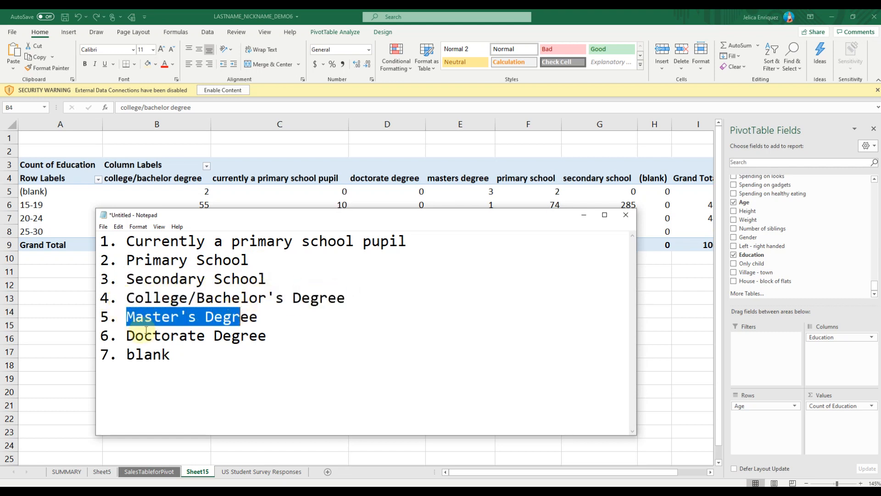
drag(132, 334, 262, 336)
drag(179, 355, 125, 349)
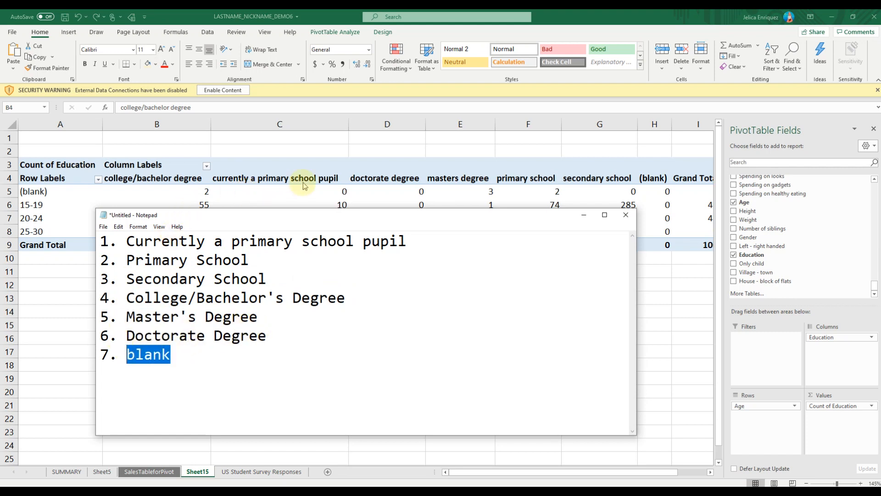
key(alt+Tab)
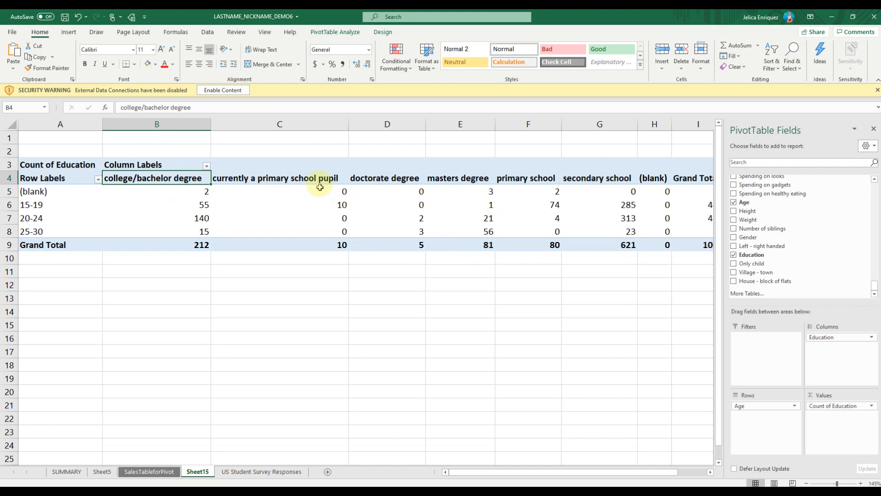
Move the "currently a primary school pupil" column to the beginning of the pivot table's Education columns
click(335, 180)
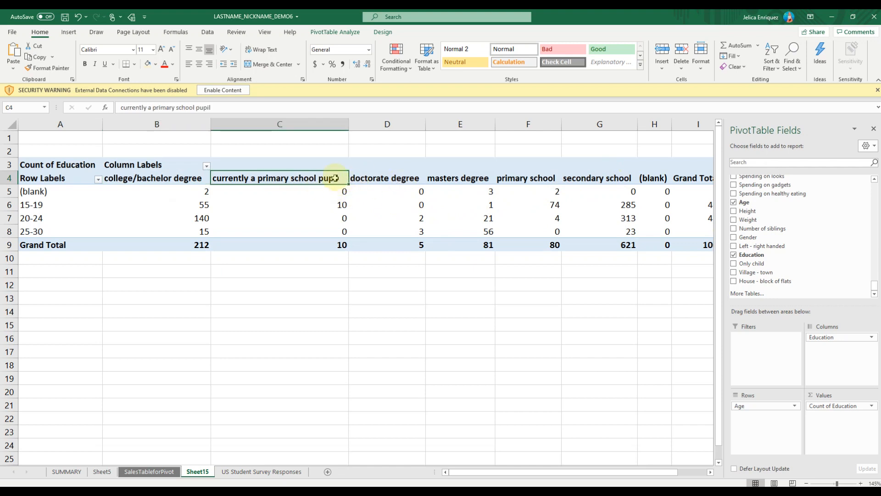
right_click(336, 180)
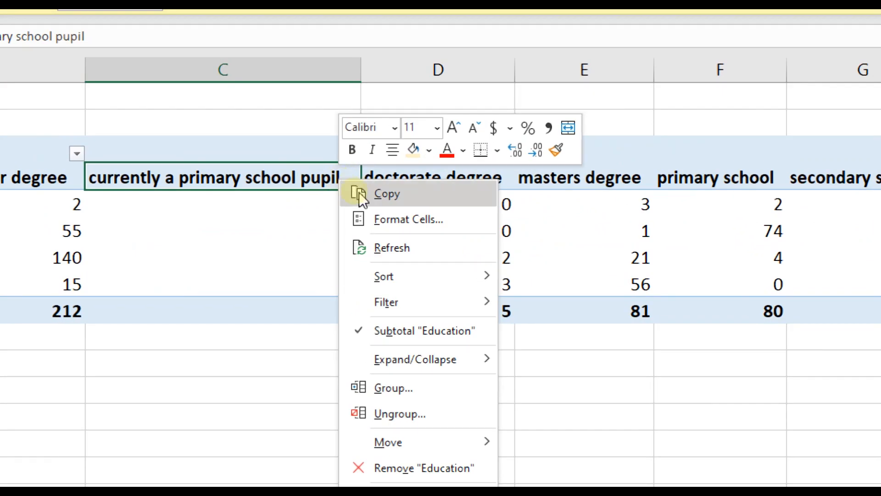
mouse_move(473, 444)
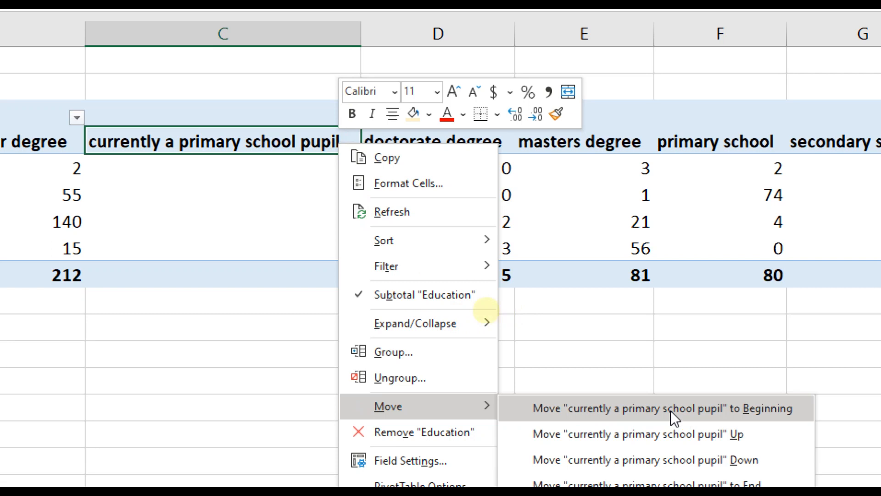
click(769, 410)
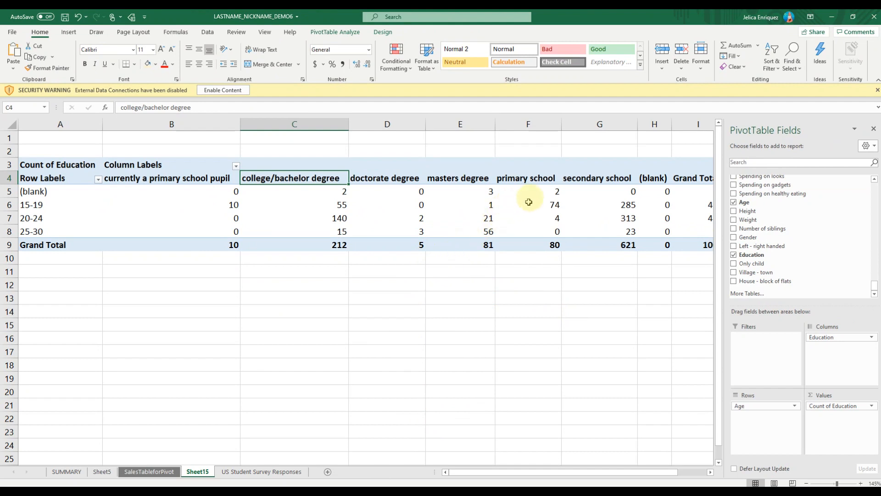
Reposition the "primary school" column directly after "currently a primary school pupil" in the pivot table
click(539, 179)
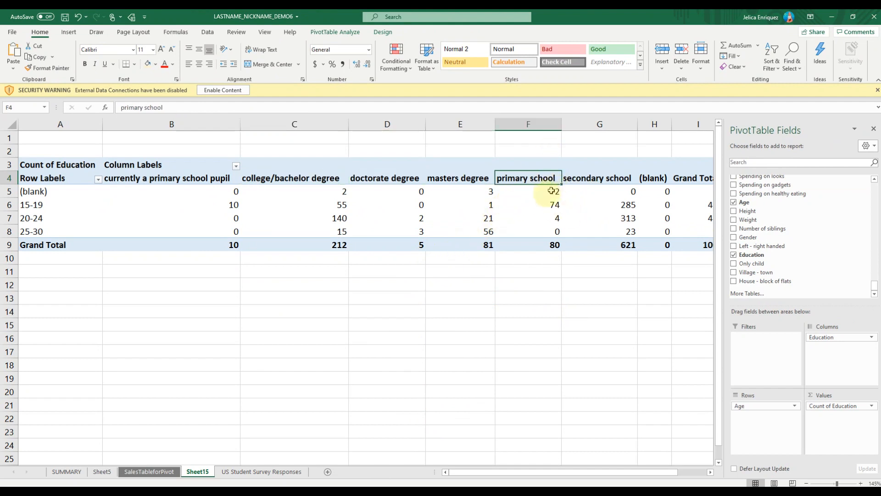
right_click(521, 179)
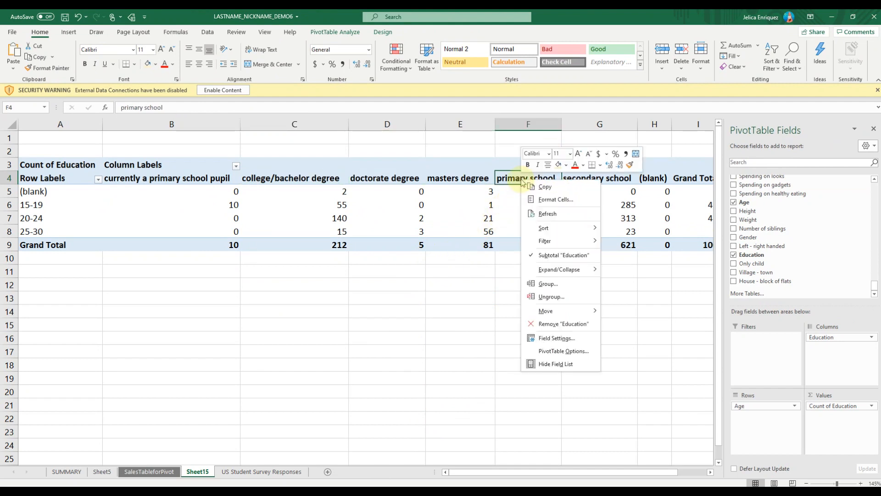
mouse_move(580, 313)
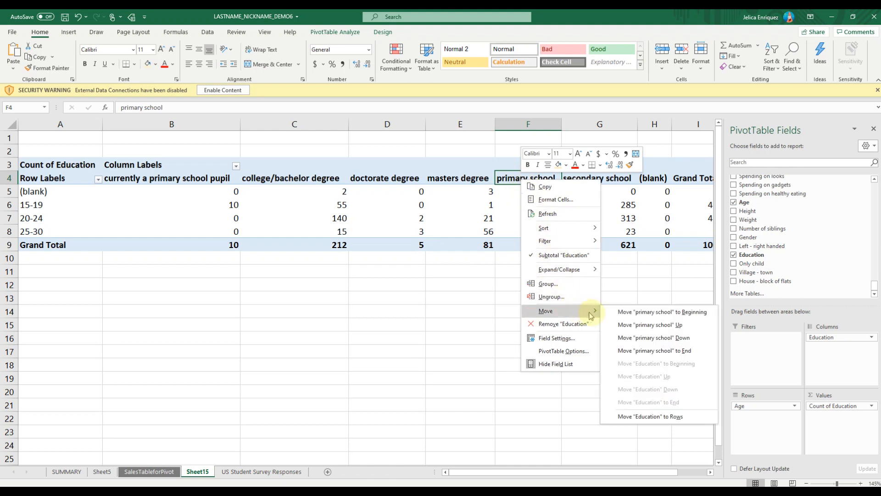
click(678, 317)
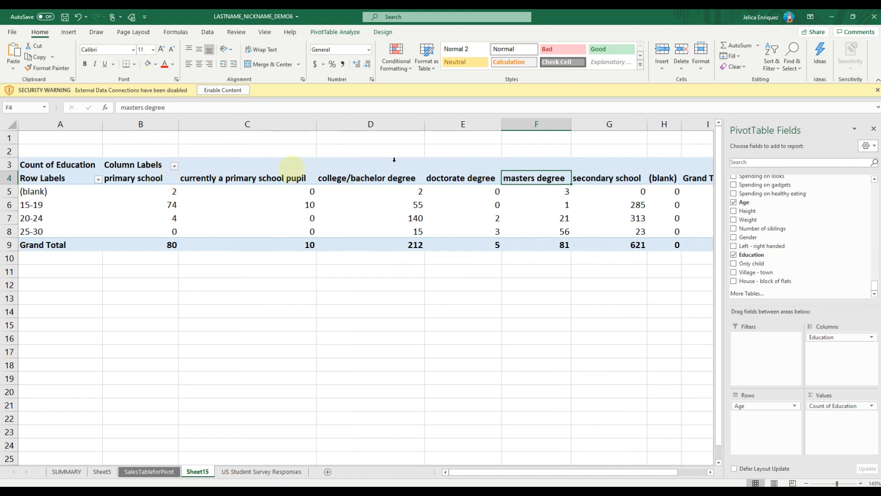
click(143, 174)
click(164, 178)
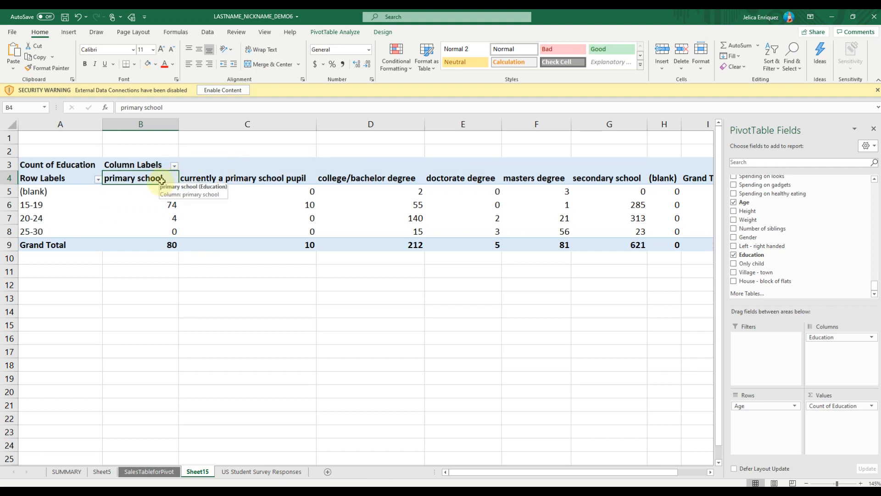
right_click(160, 182)
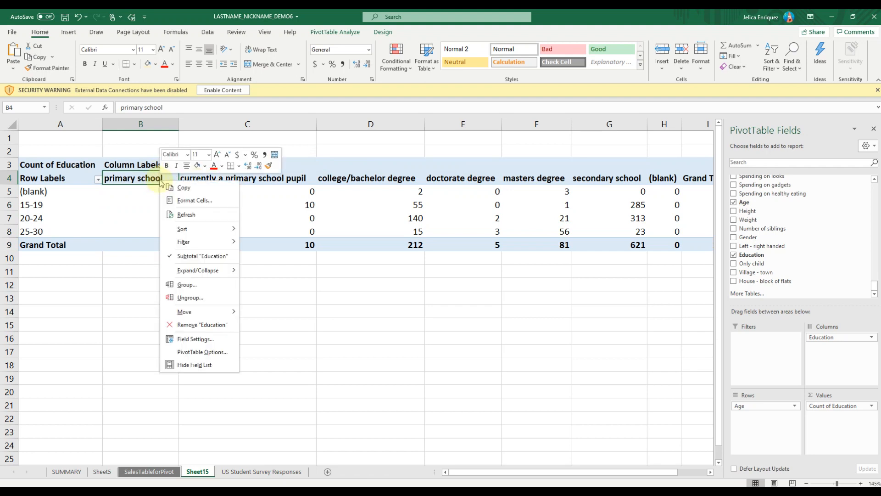
mouse_move(225, 311)
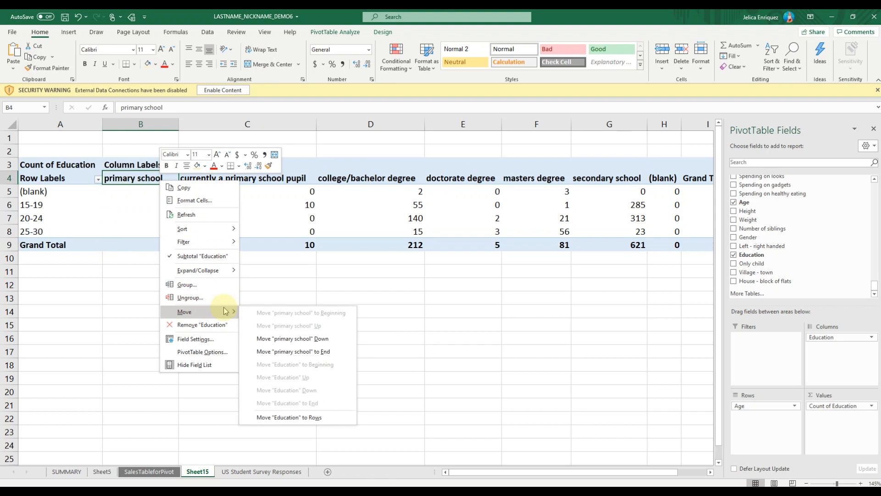
click(288, 346)
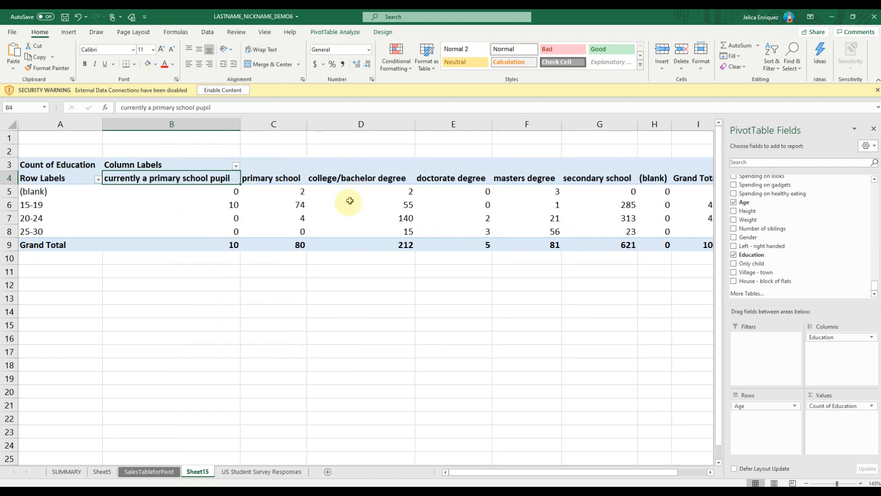
Reposition the "secondary school" column directly after "primary school" in the pivot table
click(578, 177)
right_click(616, 180)
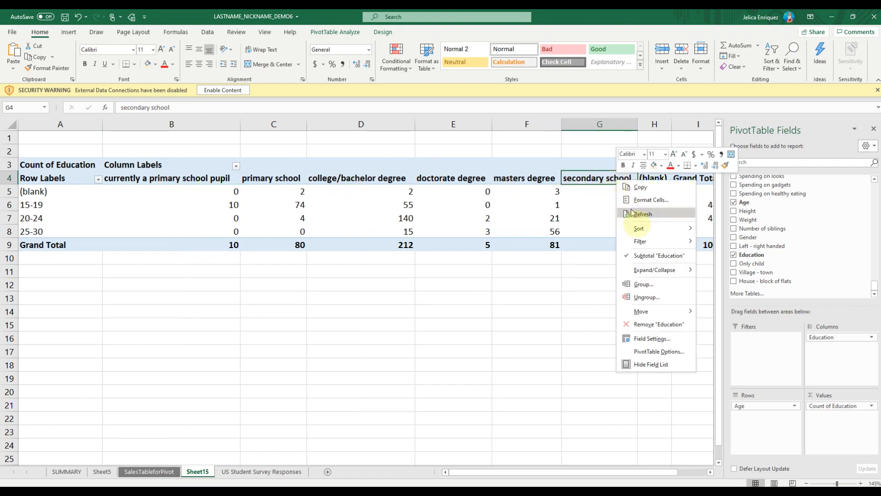
mouse_move(643, 311)
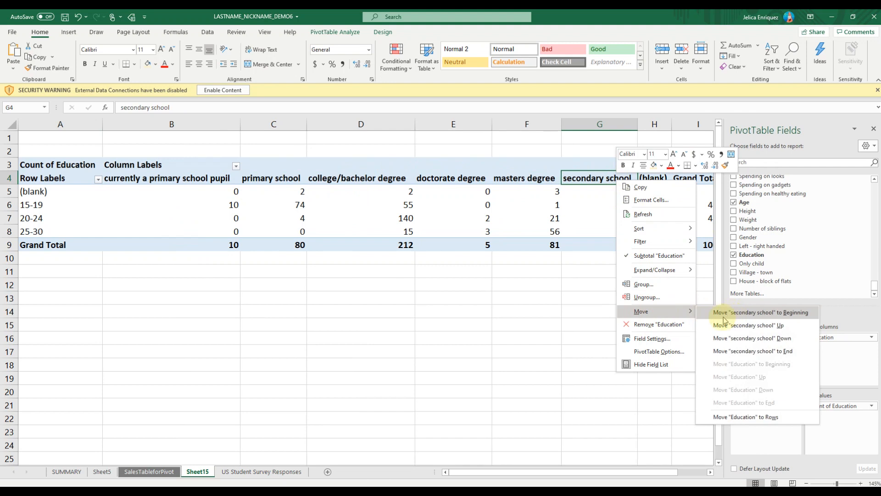
click(782, 316)
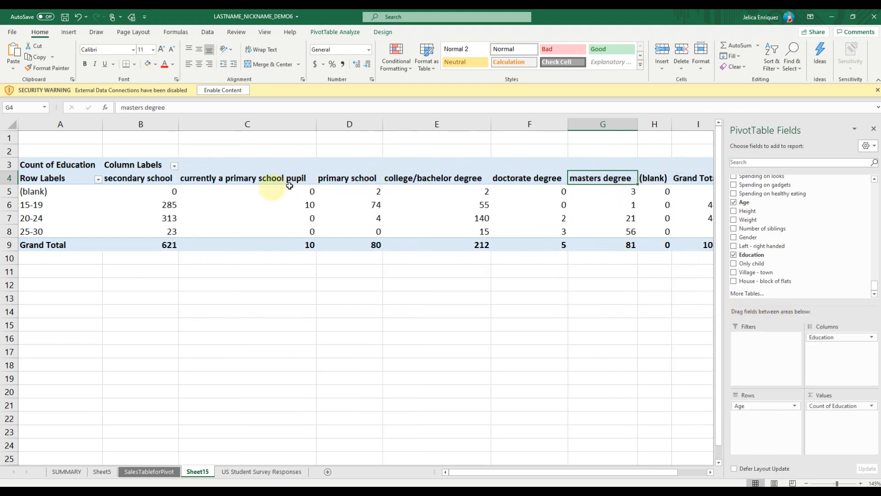
click(165, 177)
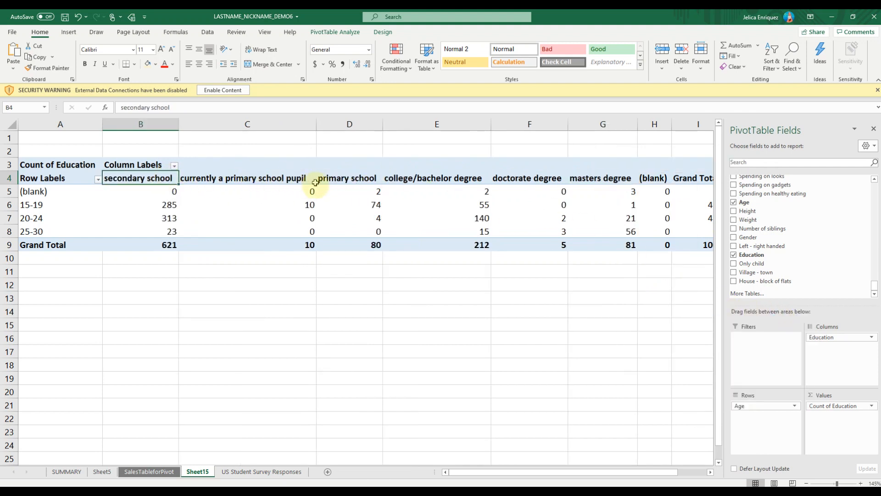
right_click(155, 176)
mouse_move(213, 312)
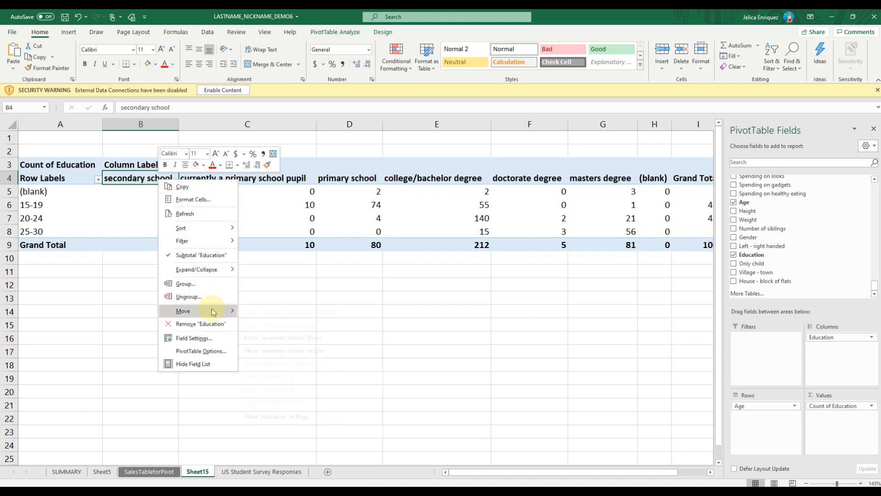
click(327, 337)
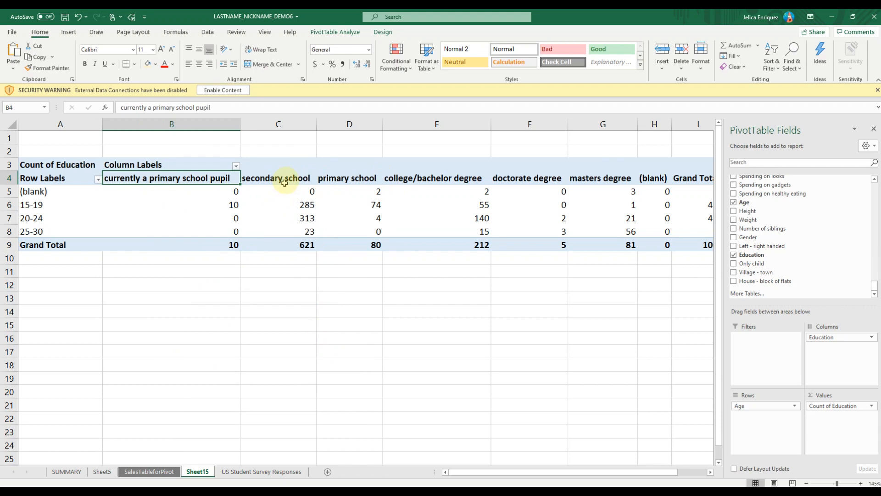
click(294, 179)
right_click(303, 178)
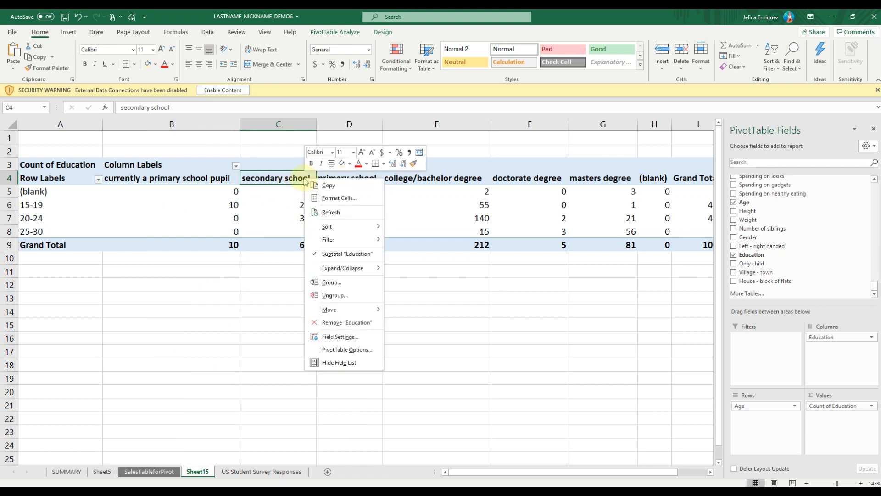
mouse_move(350, 309)
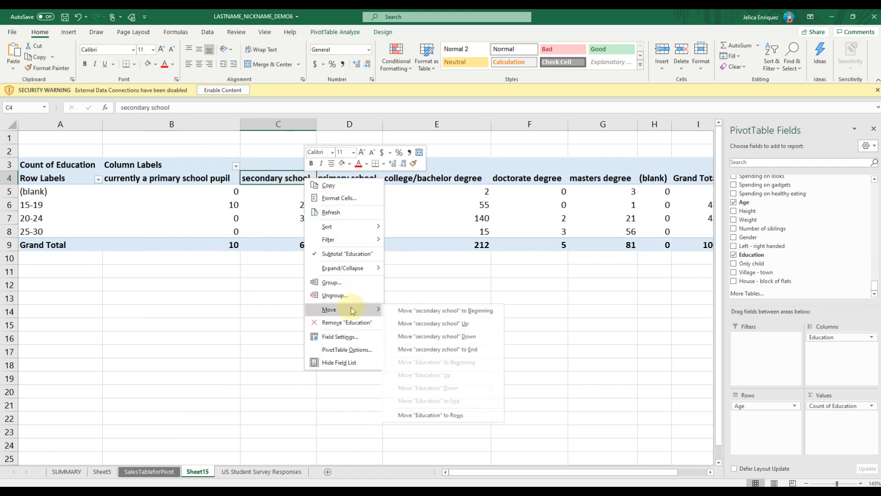
click(432, 336)
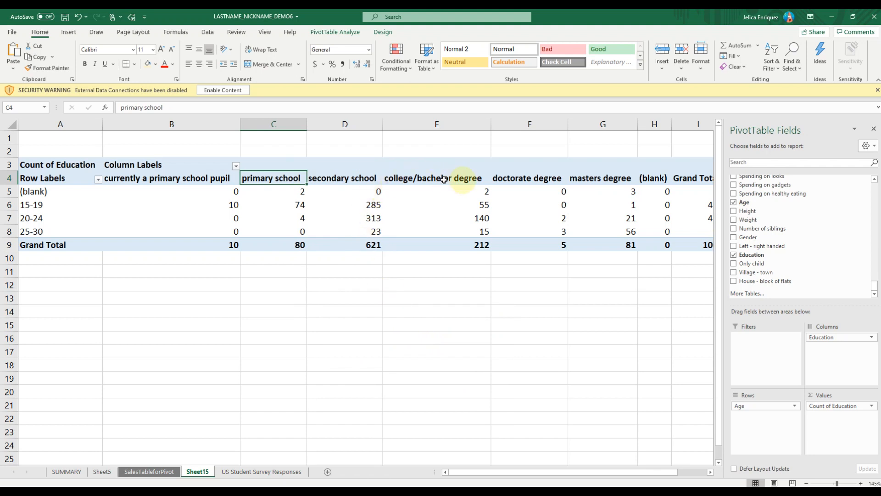
Move the "masters degree" column ahead of "doctorate degree" and hide the pivot table's field list
click(613, 177)
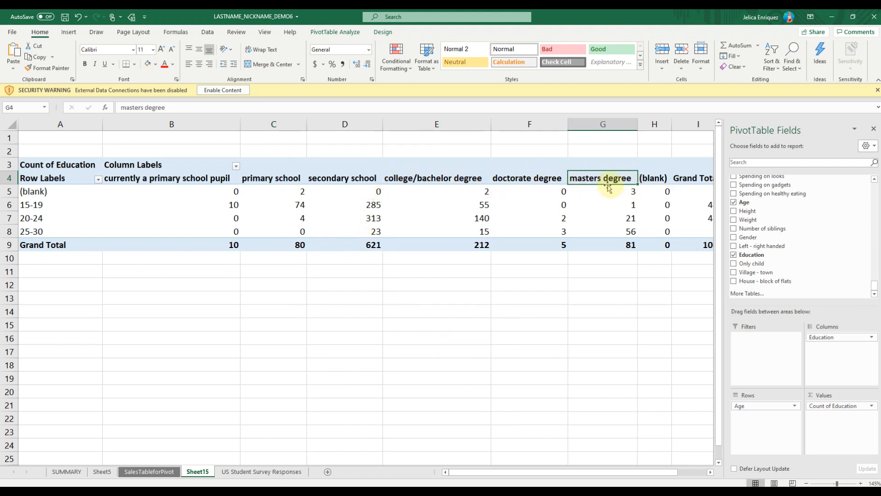
right_click(615, 179)
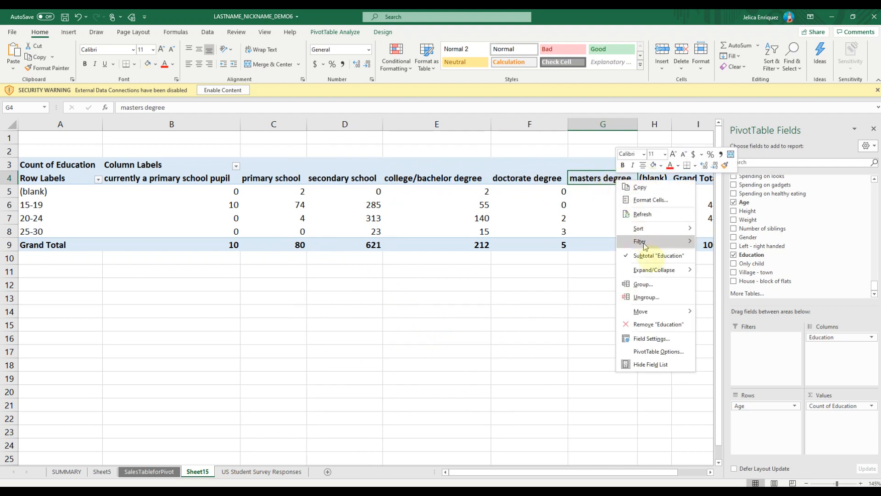
mouse_move(671, 312)
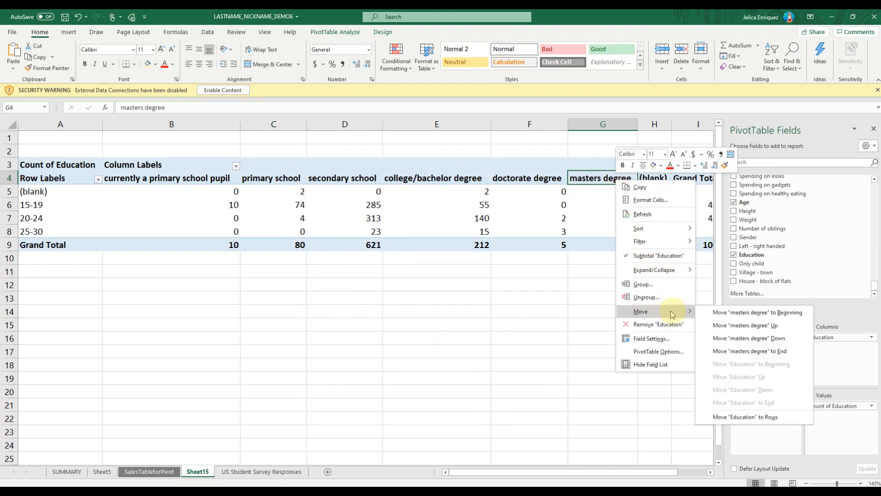
click(717, 325)
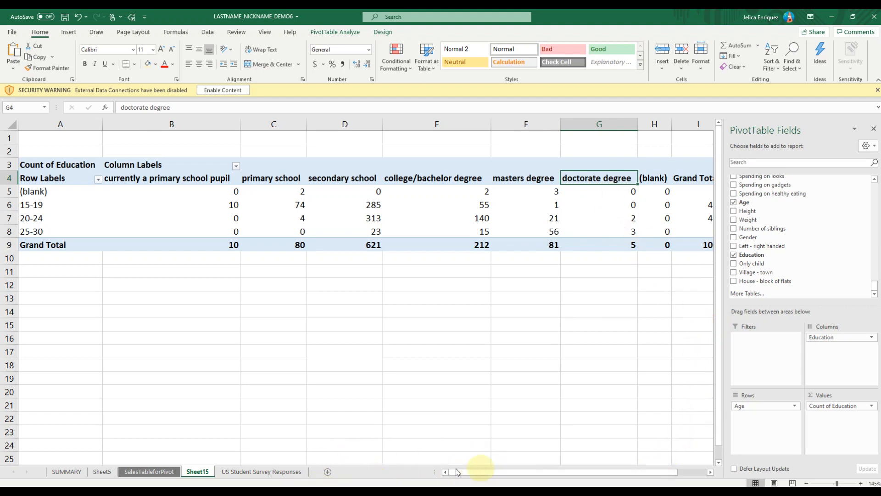
drag(483, 475, 473, 476)
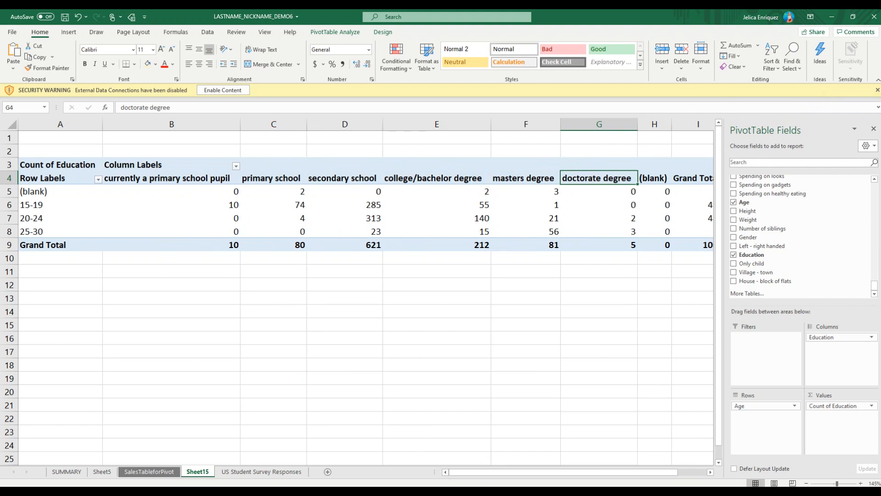
click(873, 131)
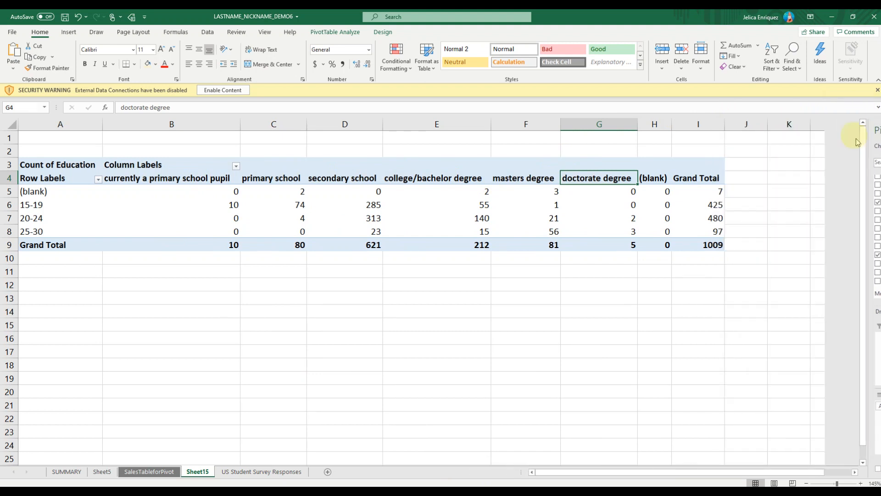
Examine the education counts for the 15-19, 20-24 and 25-30 age groups in the cross tabulation
click(143, 191)
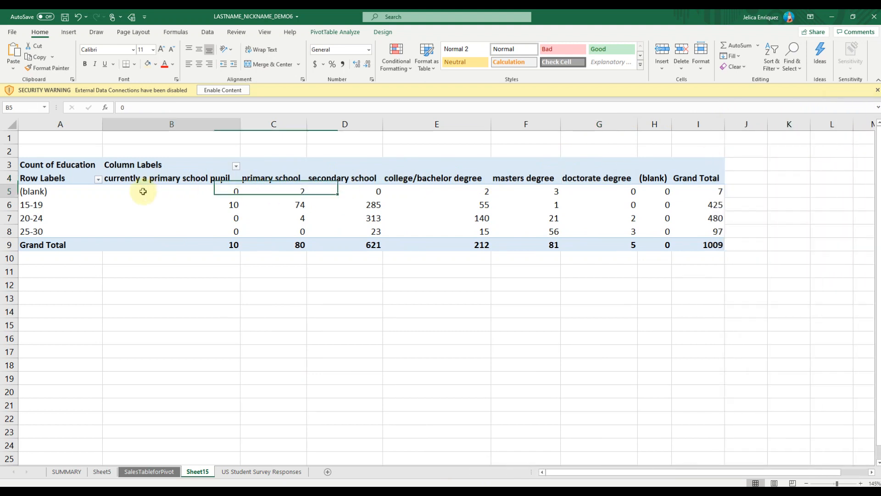
click(9, 205)
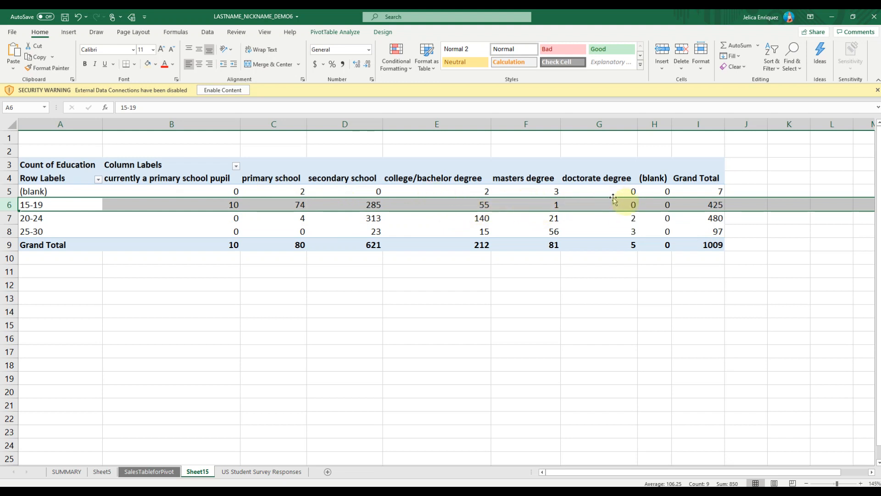
click(99, 219)
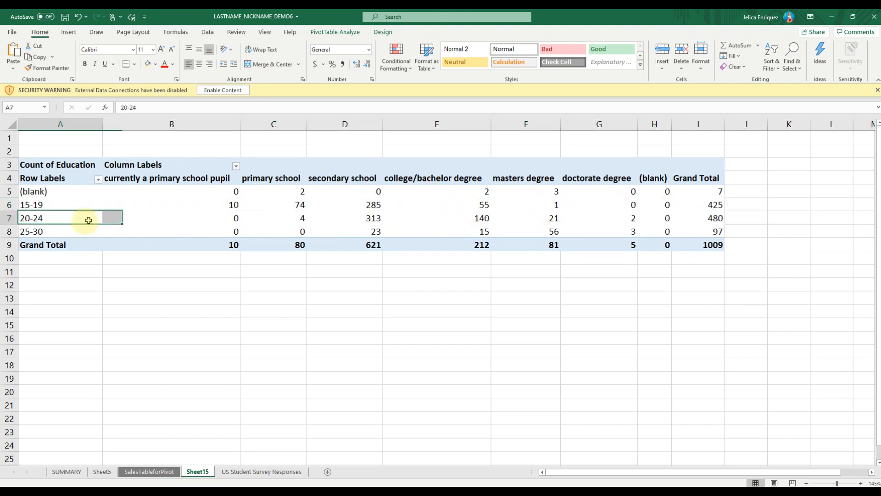
click(16, 217)
click(12, 231)
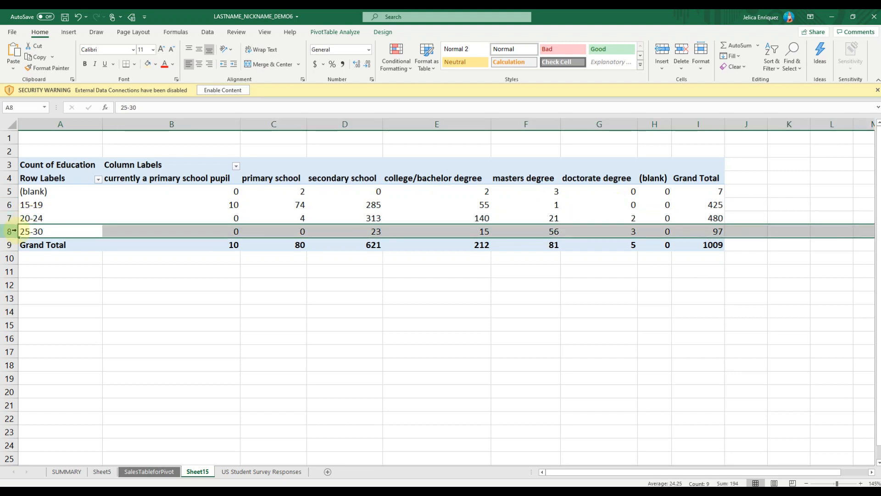
click(202, 217)
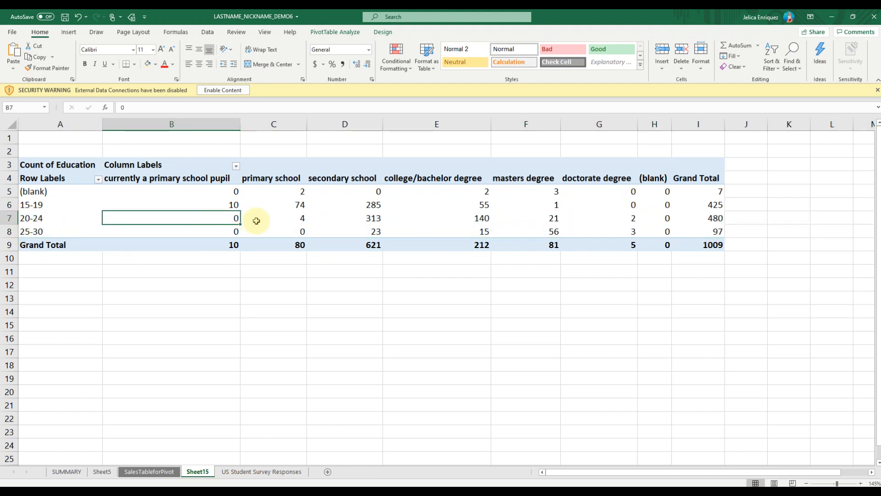
click(256, 221)
click(206, 218)
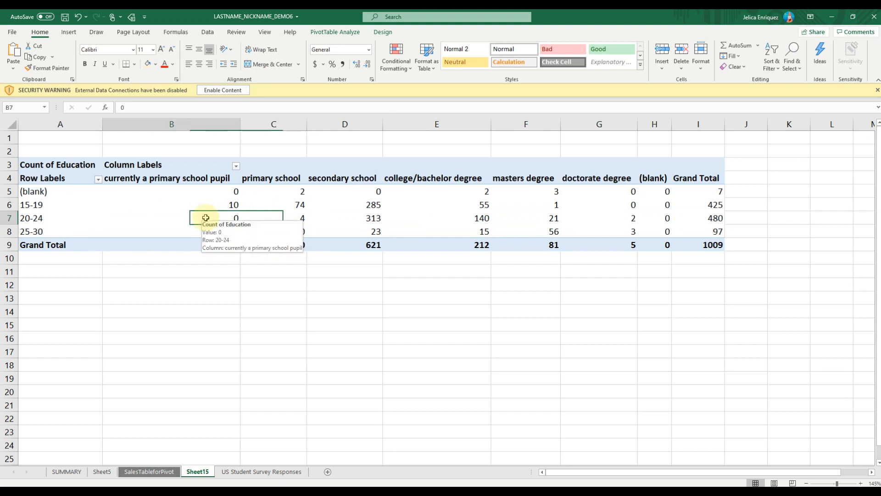